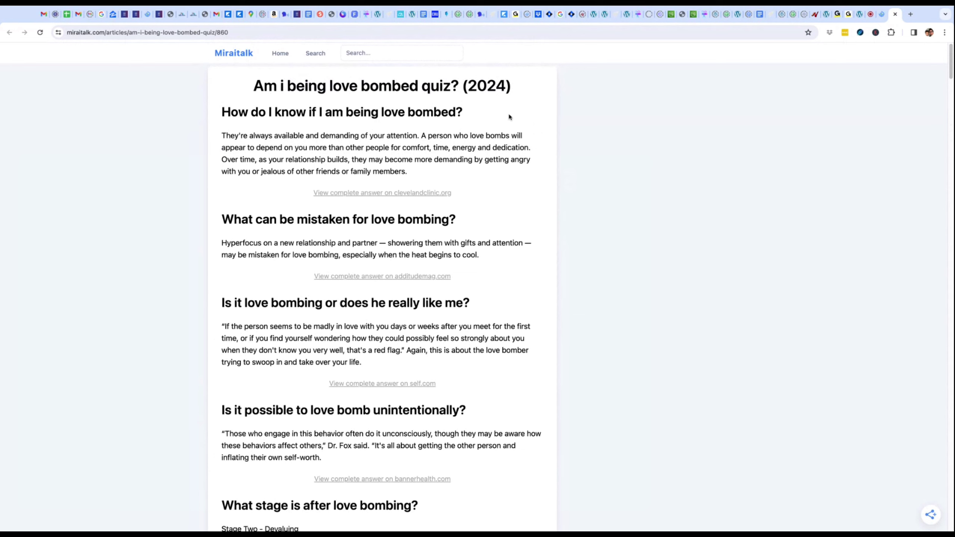
# Close the article page and review the backlink summary and referring links for the PuroClean crawl space mold URL.
pyautogui.click(895, 14)
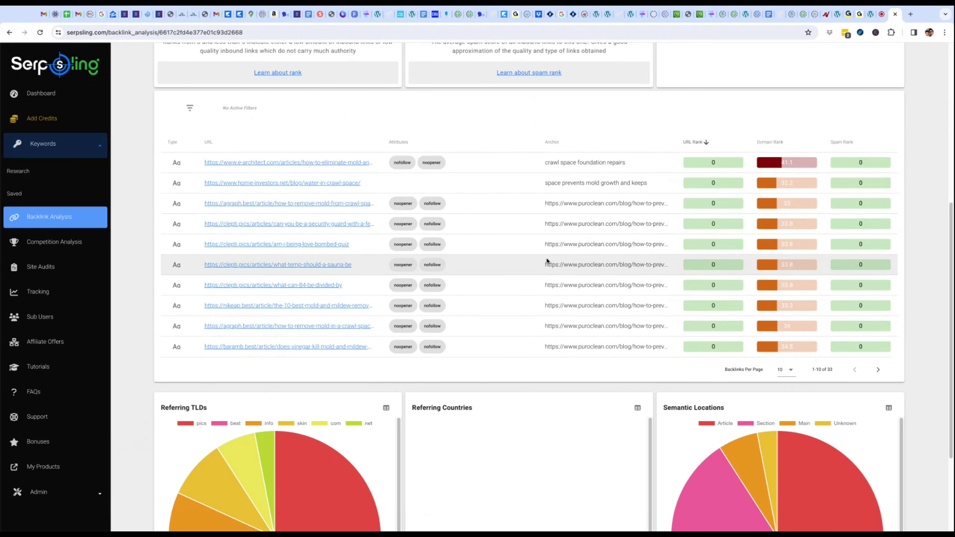
pyautogui.scroll(-3, 540, 266)
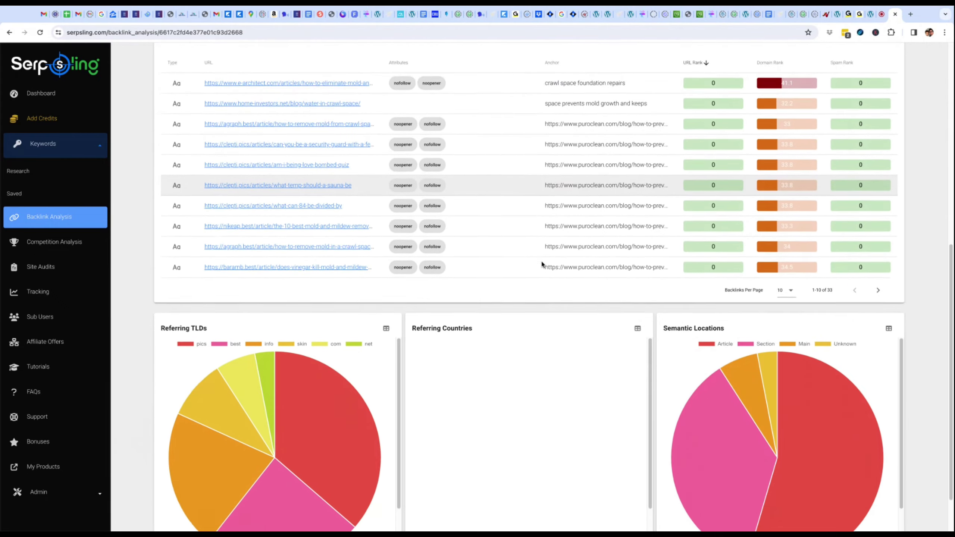
pyautogui.scroll(8, 542, 264)
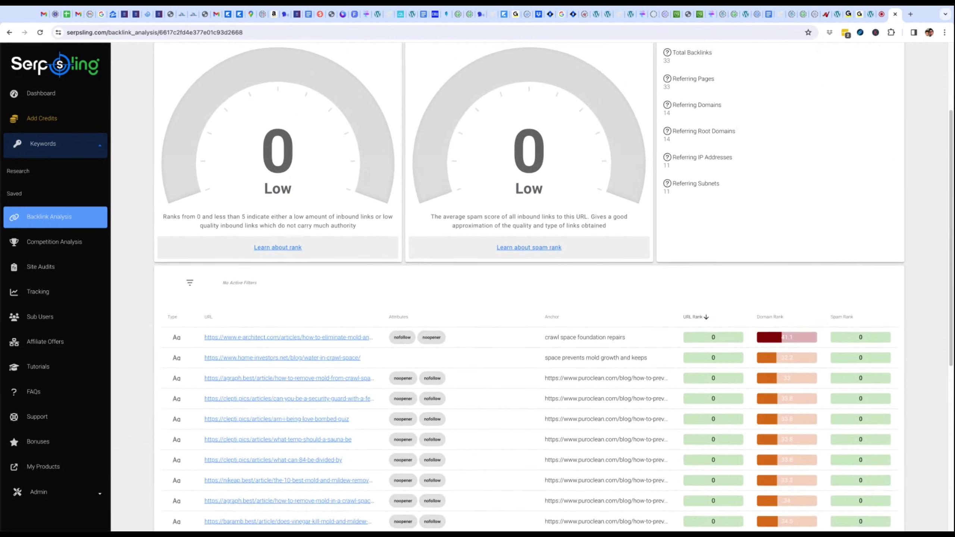
pyautogui.scroll(-3, 512, 267)
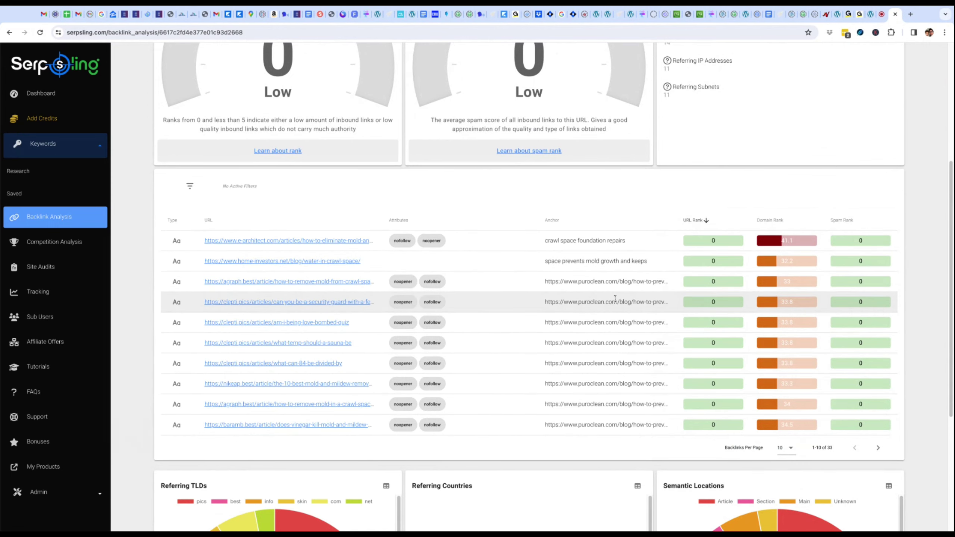
pyautogui.scroll(6, 587, 260)
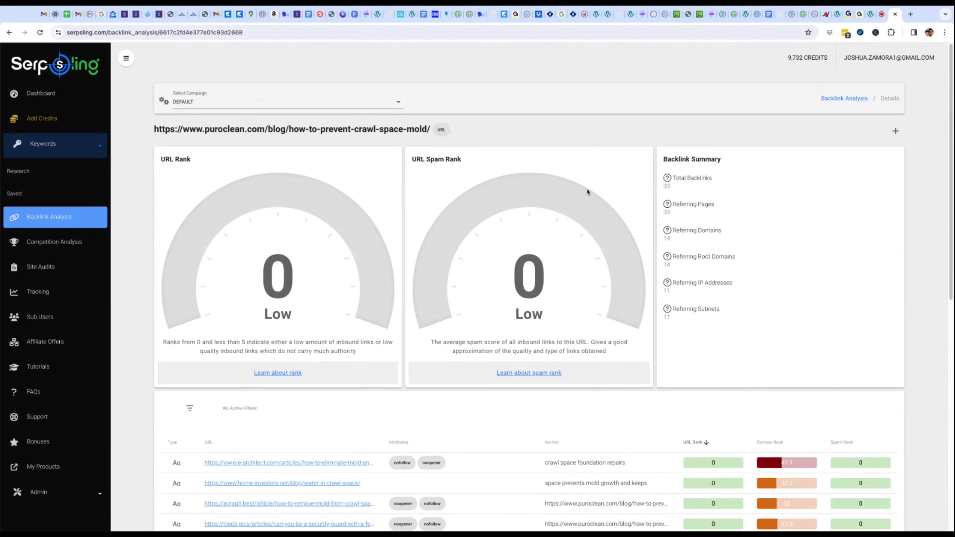
pyautogui.scroll(-5, 582, 190)
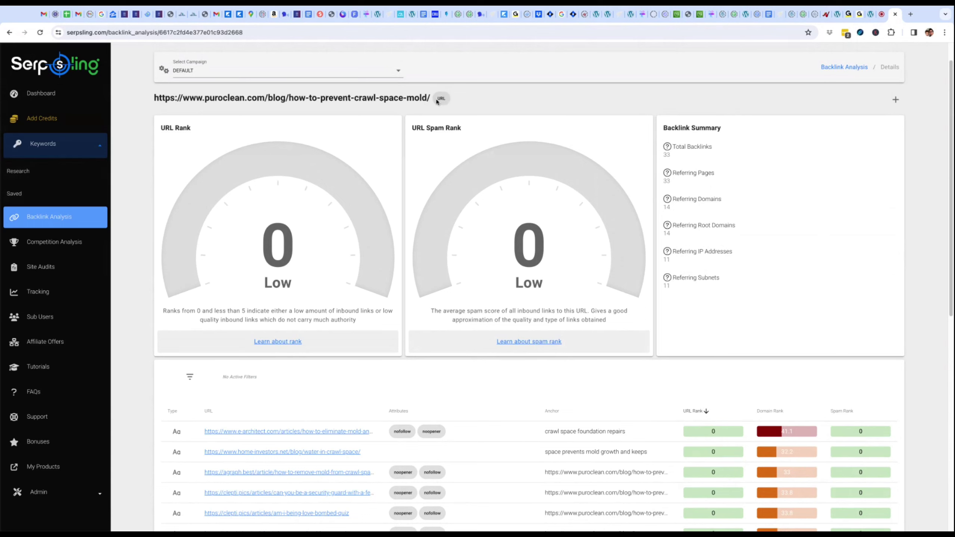
pyautogui.moveTo(432, 98); pyautogui.dragTo(166, 98)
pyautogui.hotkey('ctrl', 'c')
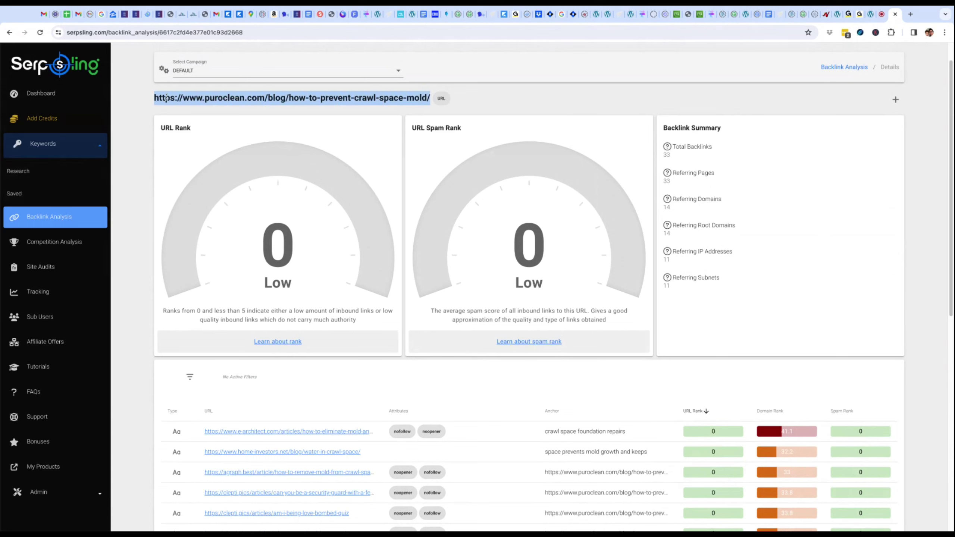
pyautogui.click(54, 243)
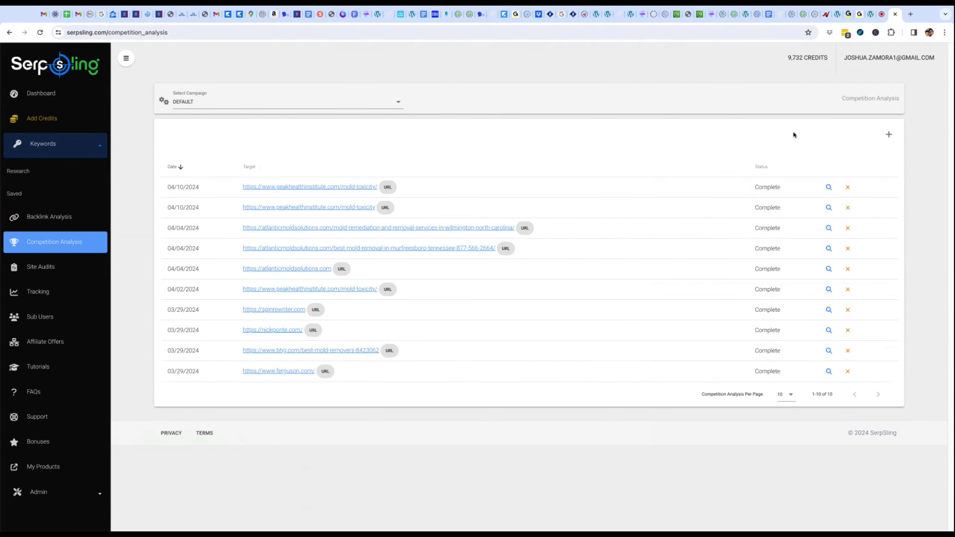
pyautogui.click(888, 134)
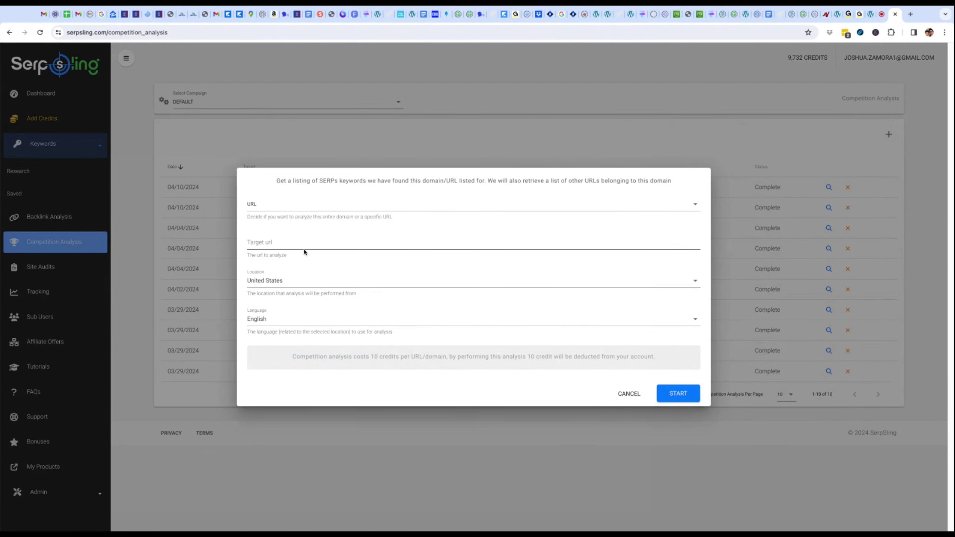
pyautogui.click(304, 243)
pyautogui.hotkey('ctrl', 'v')
pyautogui.click(678, 393)
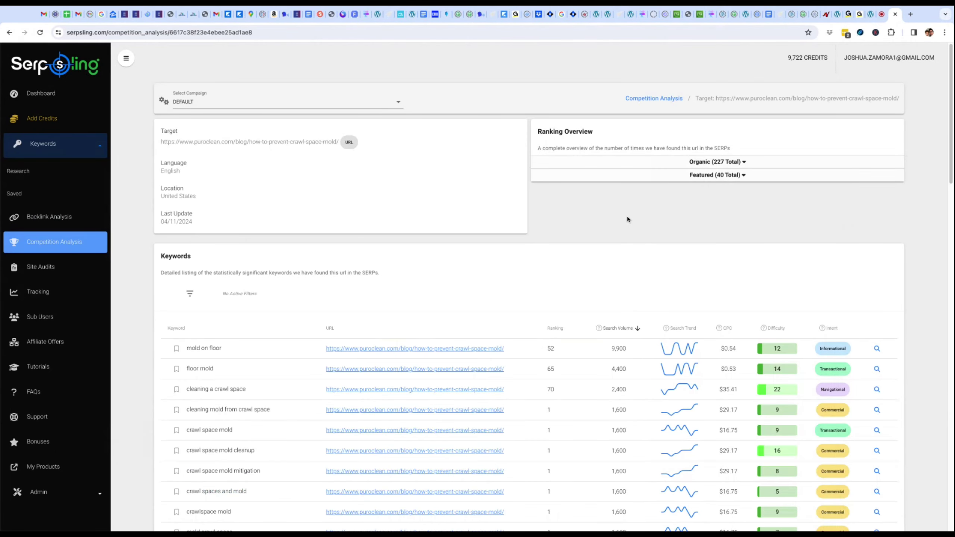
# Examine the URL's ranking overview by expanding the organic and featured position breakdowns.
pyautogui.scroll(-2, 626, 220)
pyautogui.scroll(-1, 627, 217)
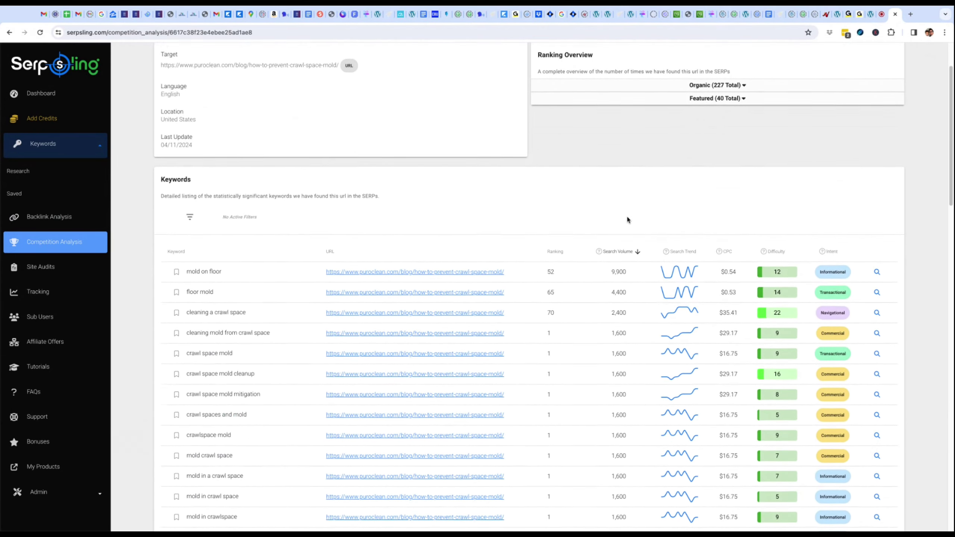
pyautogui.scroll(3, 601, 200)
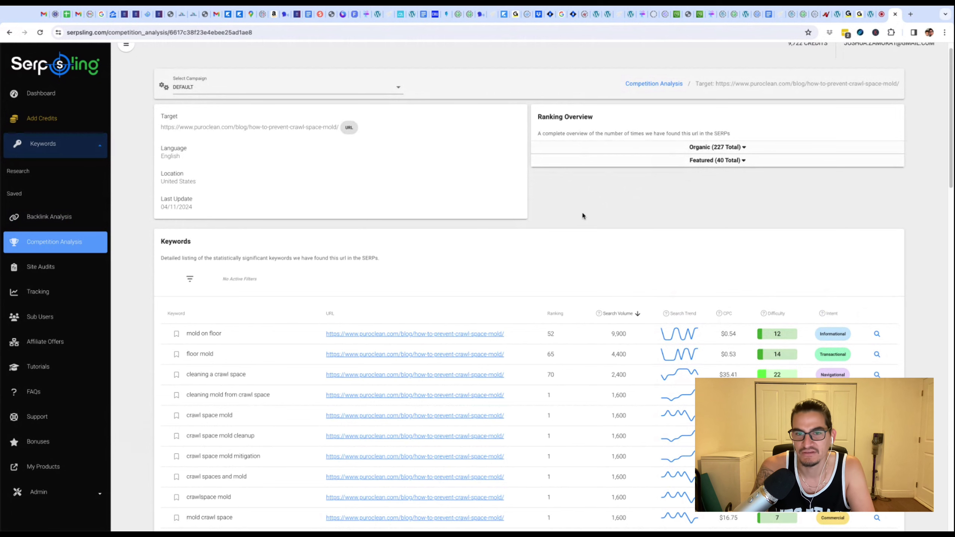
pyautogui.click(741, 149)
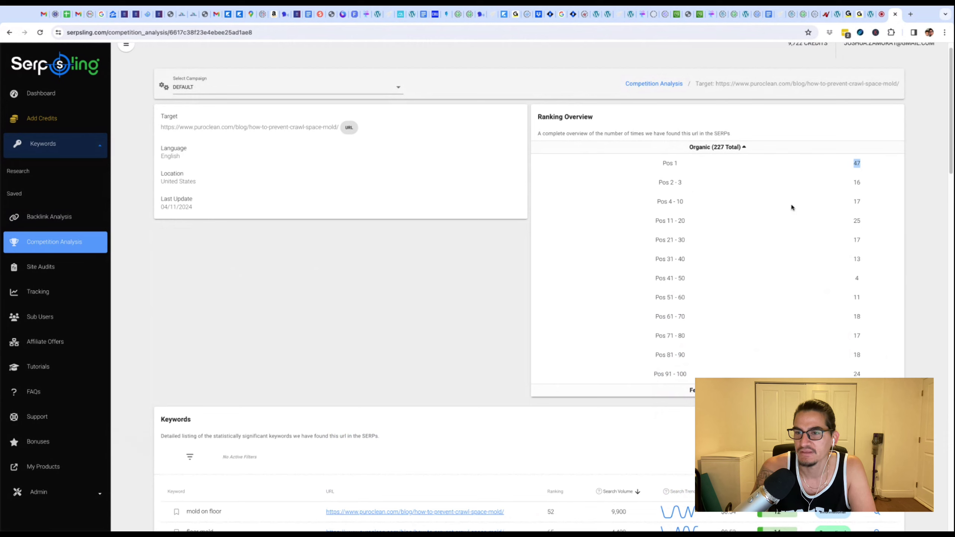
pyautogui.doubleClick(853, 204)
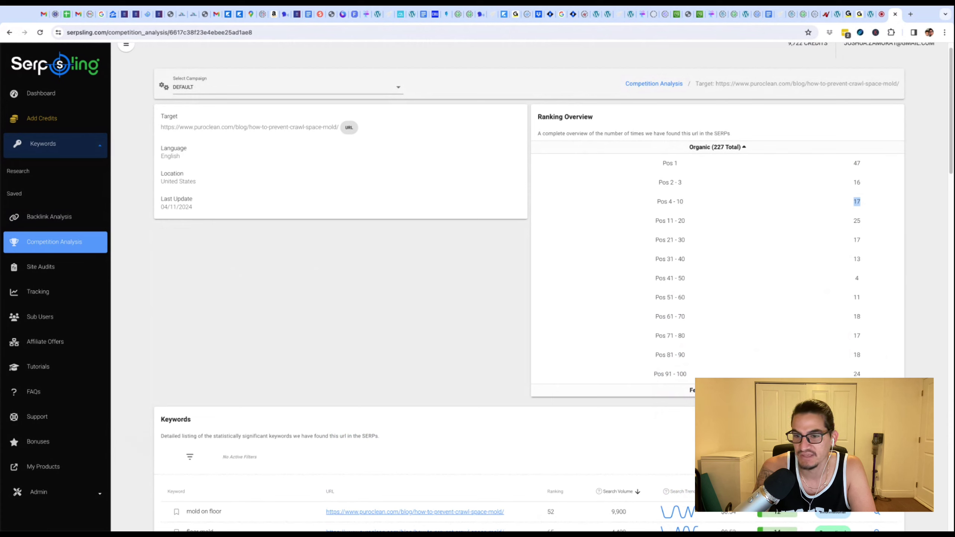
pyautogui.click(717, 390)
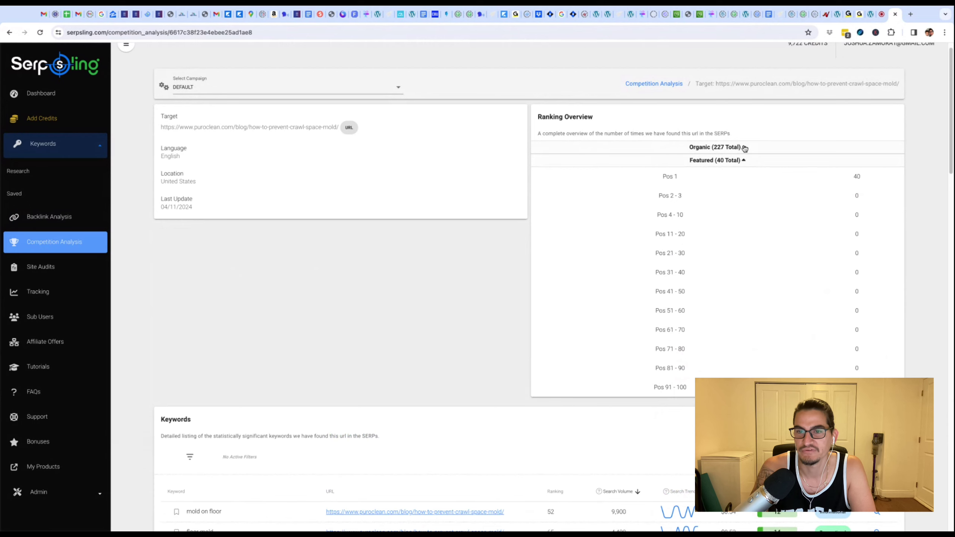
# Examine the list of keywords the URL ranks for, comparing rankings, search volume, difficulty and intent.
pyautogui.scroll(-1, 395, 326)
pyautogui.scroll(-10, 396, 326)
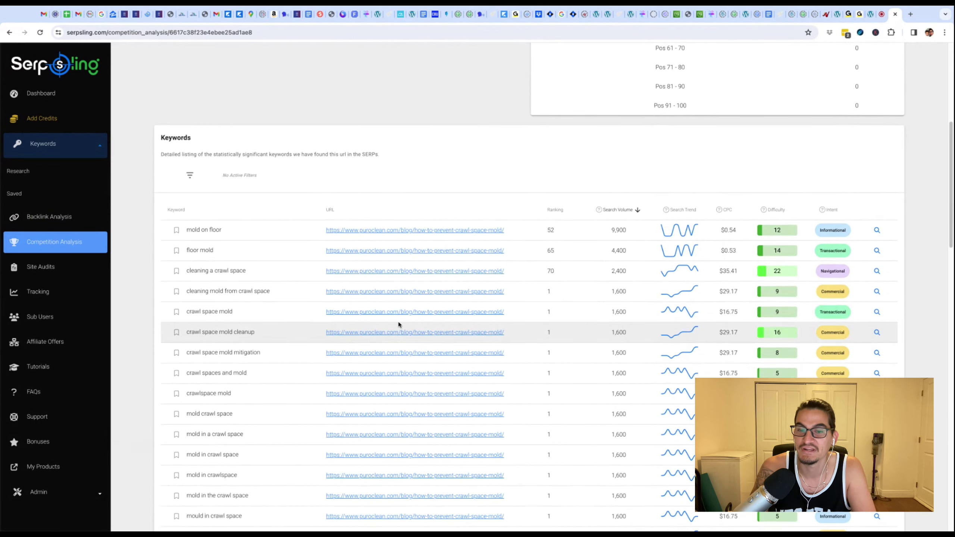
pyautogui.click(461, 305)
pyautogui.scroll(-1, 461, 305)
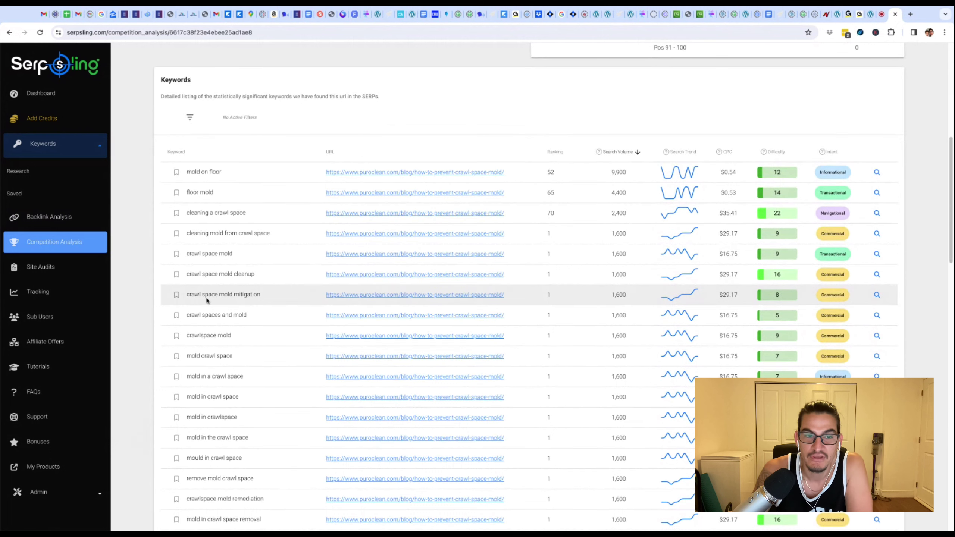
pyautogui.scroll(-2, 137, 261)
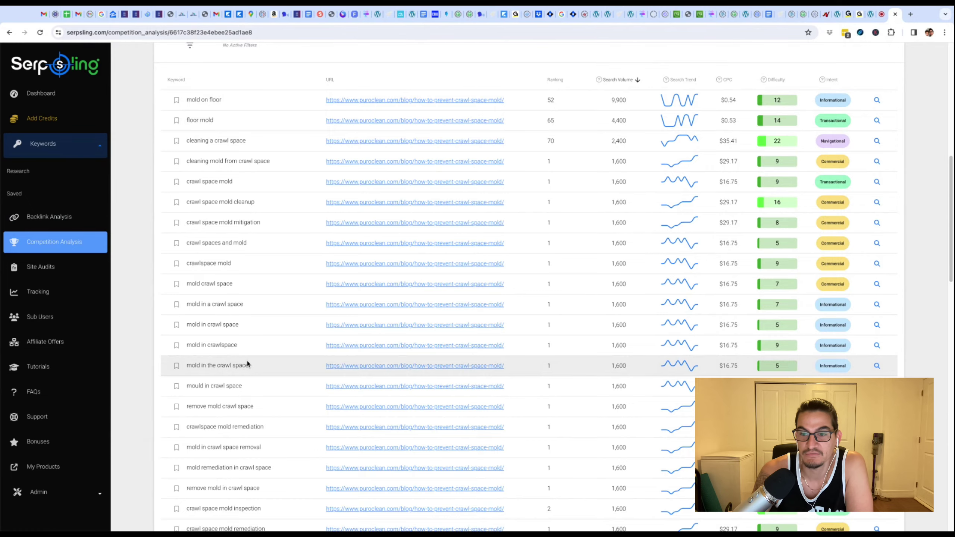
pyautogui.scroll(-1, 247, 363)
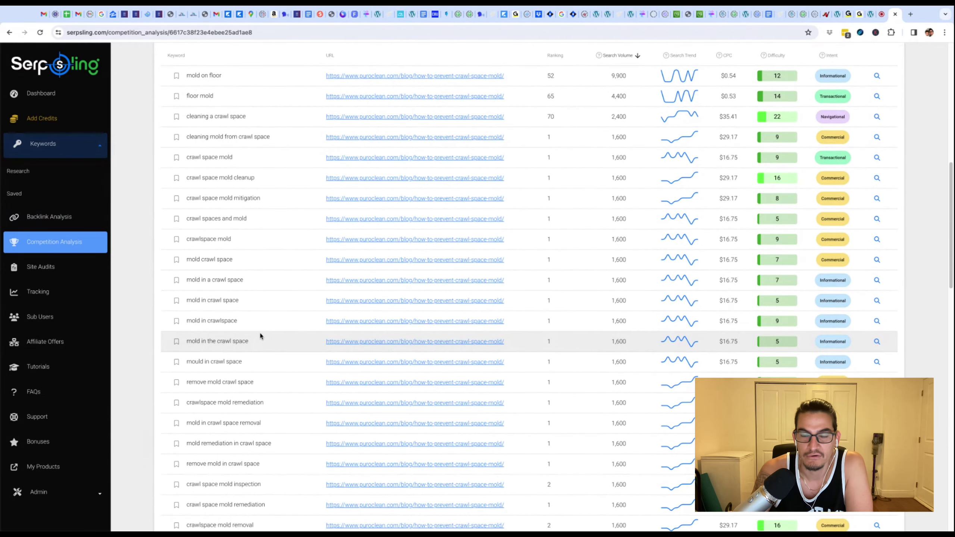
pyautogui.scroll(-1, 264, 327)
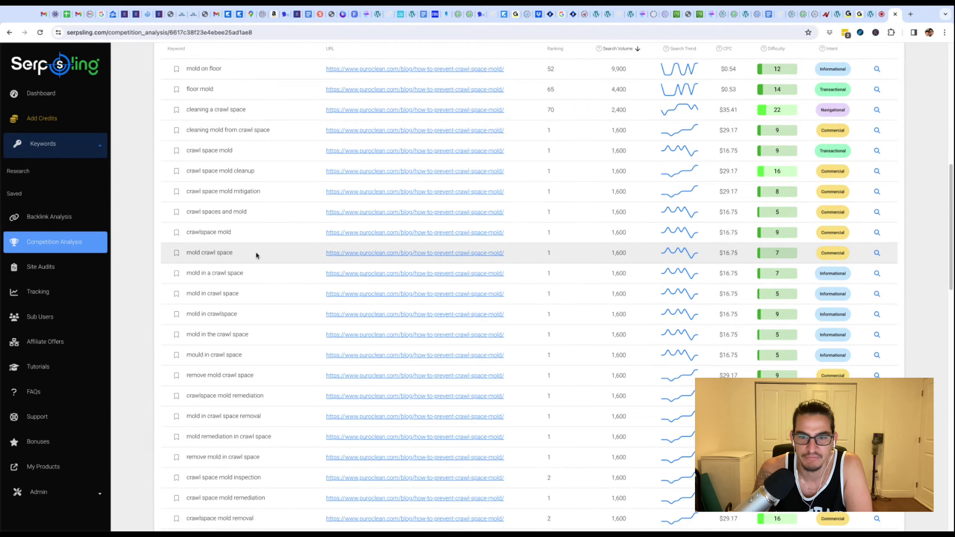
pyautogui.scroll(-1, 451, 259)
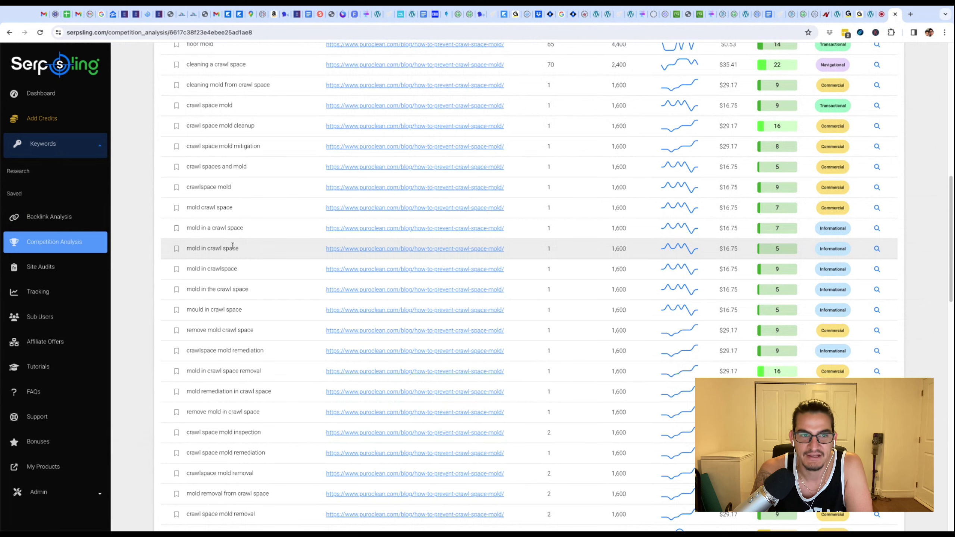
pyautogui.scroll(1, 220, 214)
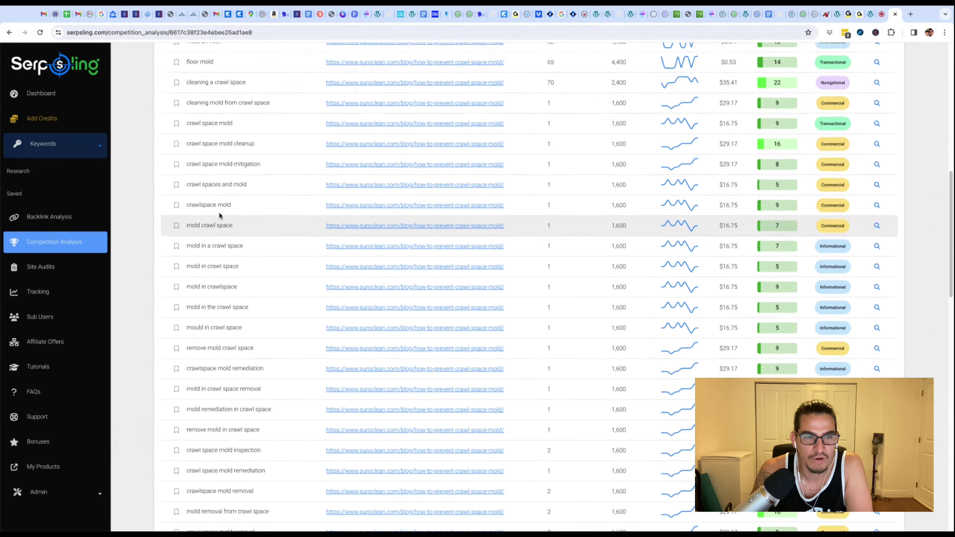
pyautogui.scroll(2, 219, 213)
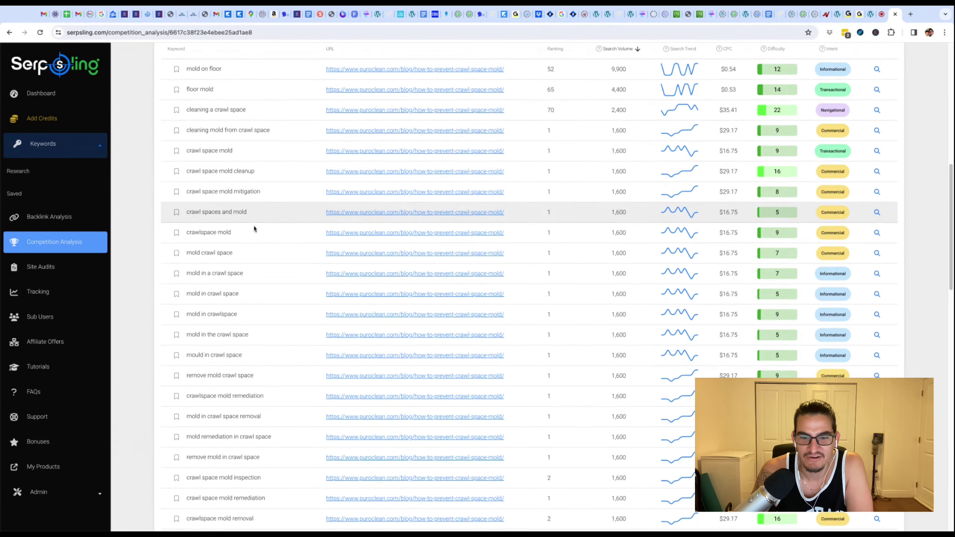
pyautogui.scroll(-2, 254, 228)
pyautogui.scroll(-6, 254, 229)
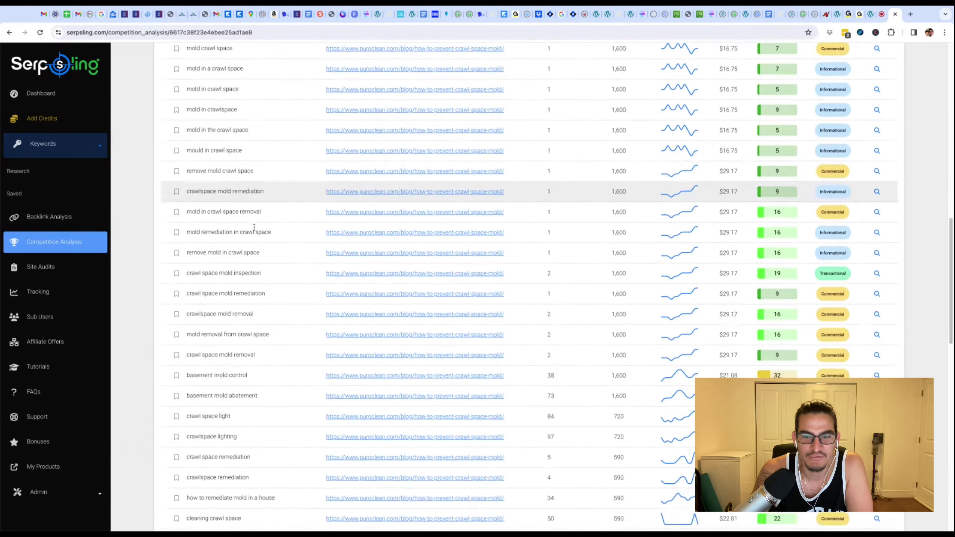
pyautogui.scroll(-3, 254, 228)
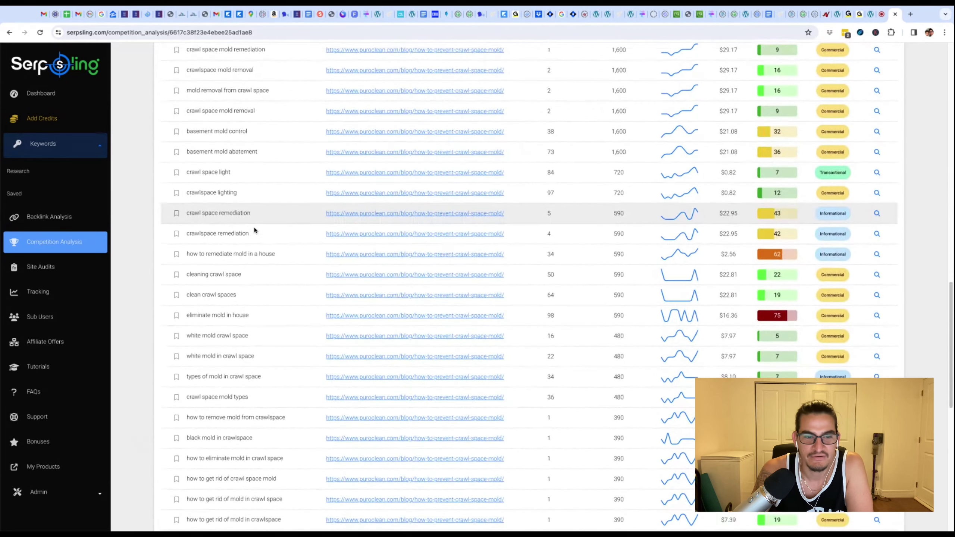
pyautogui.scroll(6, 254, 230)
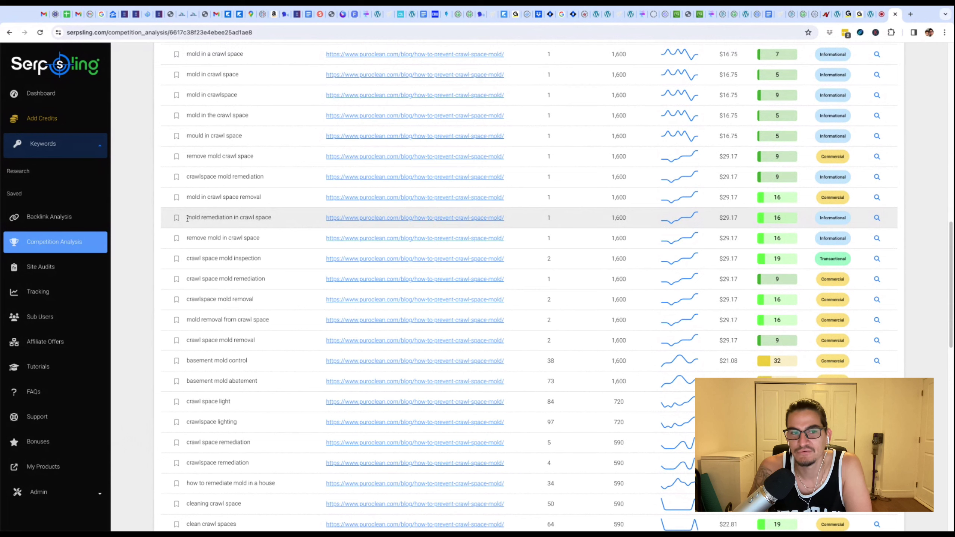
# Visit the page ranking for "mold remediation in crawl space", check its topic, and return to the keyword list.
pyautogui.moveTo(187, 219); pyautogui.dragTo(271, 219)
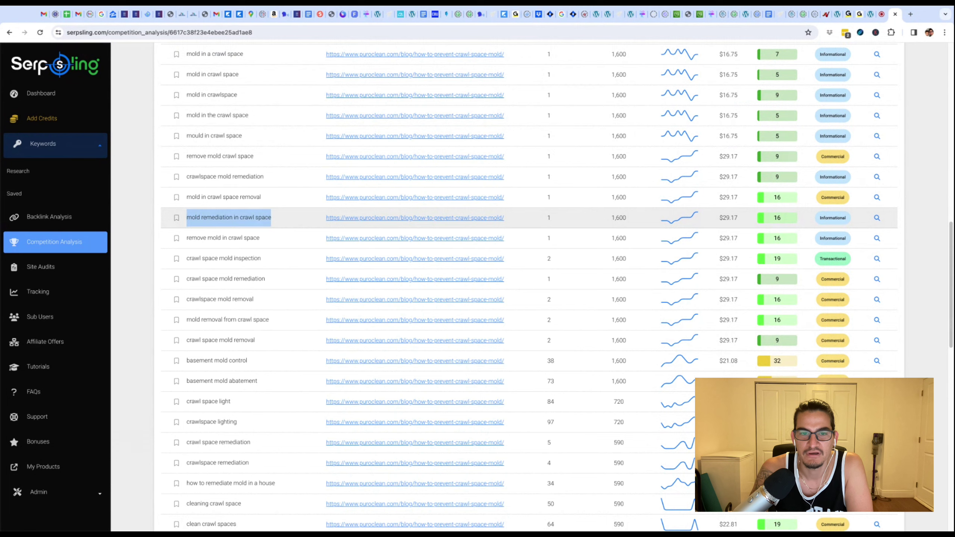
pyautogui.click(405, 219)
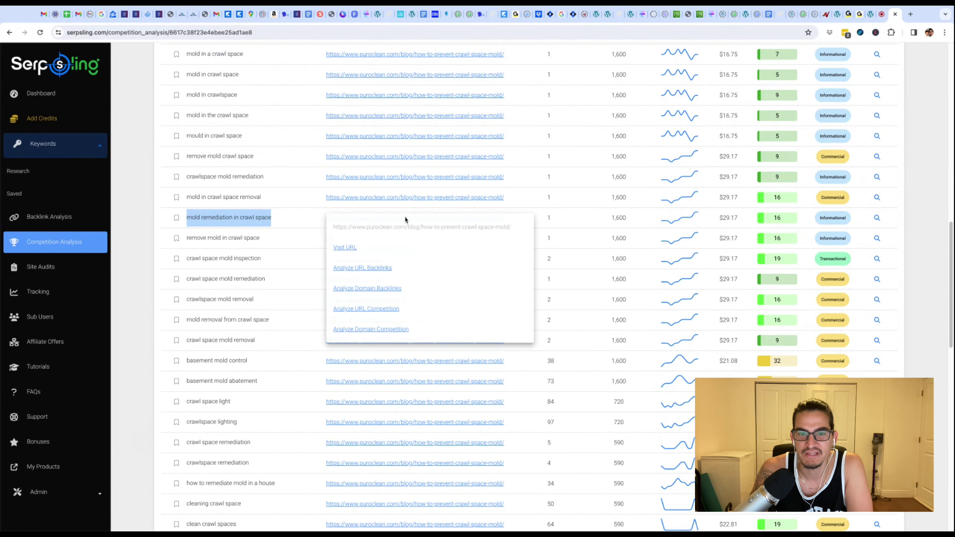
pyautogui.click(350, 249)
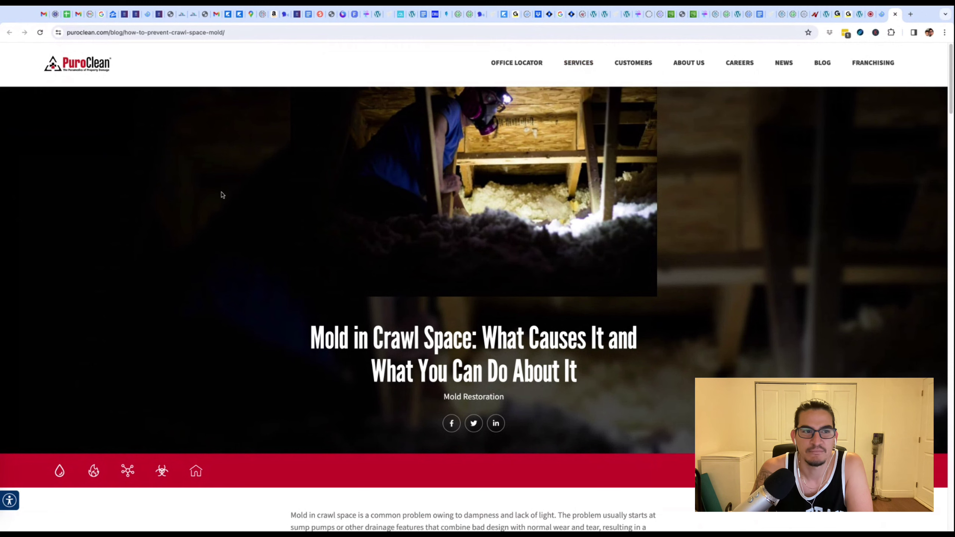
pyautogui.click(895, 15)
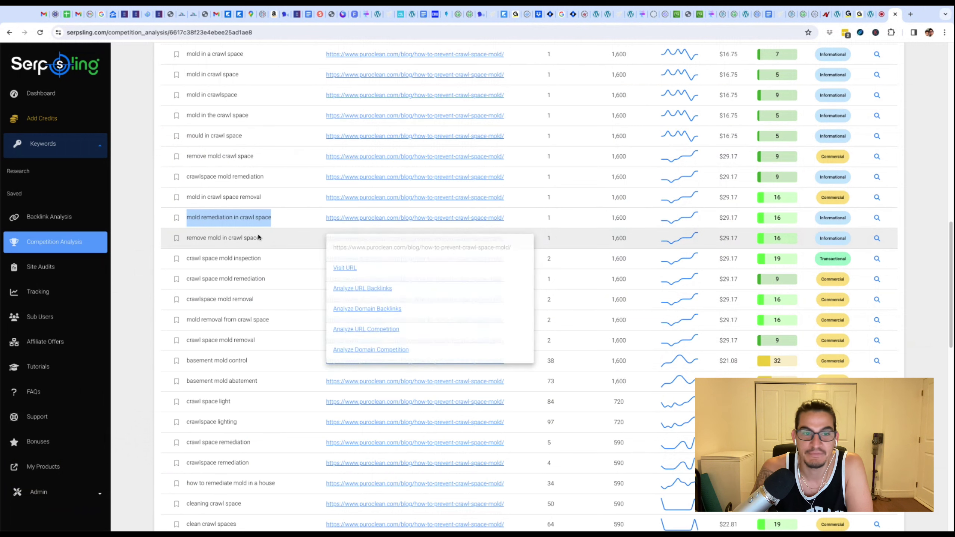
# Highlight the words "mold remediation" within the keyword "mold remediation in crawl space".
pyautogui.click(232, 218)
pyautogui.hotkey('shift', 'Left')
pyautogui.hotkey('shift', 'Left')
pyautogui.hotkey('shift', 'Left')
pyautogui.hotkey('shift', 'Left')
pyautogui.hotkey('shift', 'Left')
pyautogui.hotkey('shift', 'Left')
pyautogui.hotkey('shift', 'Left')
pyautogui.hotkey('shift', 'Left')
pyautogui.hotkey('shift', 'Left')
pyautogui.hotkey('shift', 'Left')
pyautogui.hotkey('shift', 'Left')
pyautogui.hotkey('shift', 'Left')
pyautogui.hotkey('shift', 'Left')
pyautogui.hotkey('shift', 'Left')
pyautogui.hotkey('shift', 'Left')
pyautogui.hotkey('shift', 'Left')
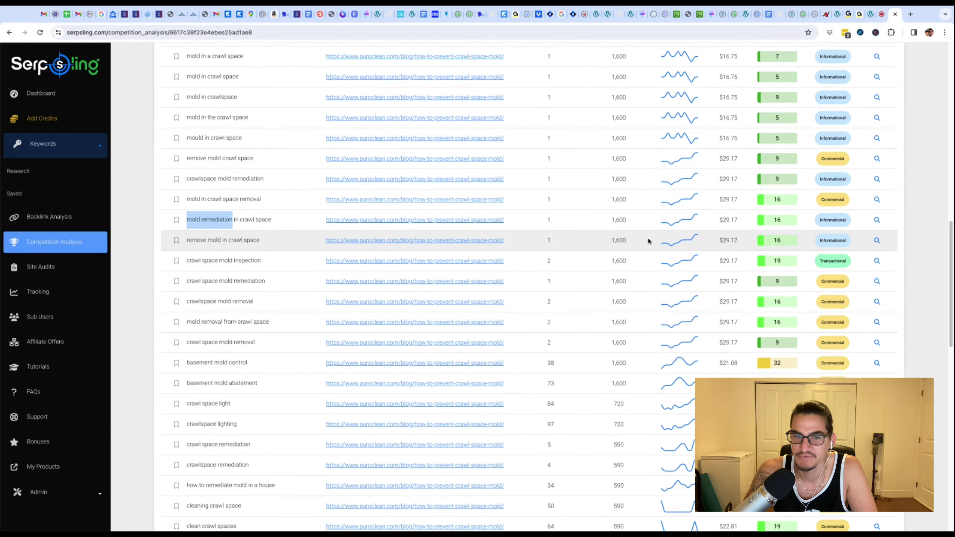
# Save the keywords "mold remediation in crawl space", "crawl space mold inspection" and "crawl space mold remediation".
pyautogui.scroll(1, 645, 236)
pyautogui.scroll(1, 635, 264)
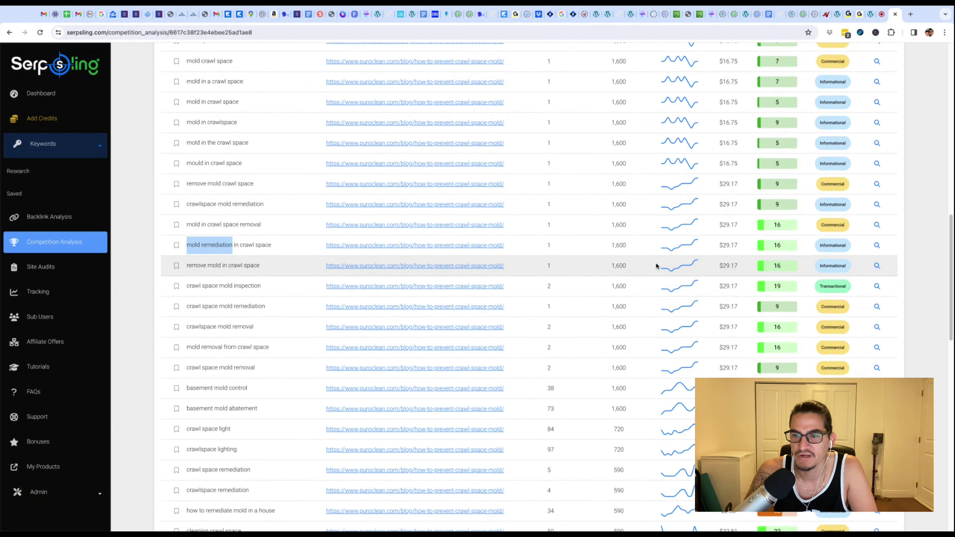
pyautogui.click(177, 245)
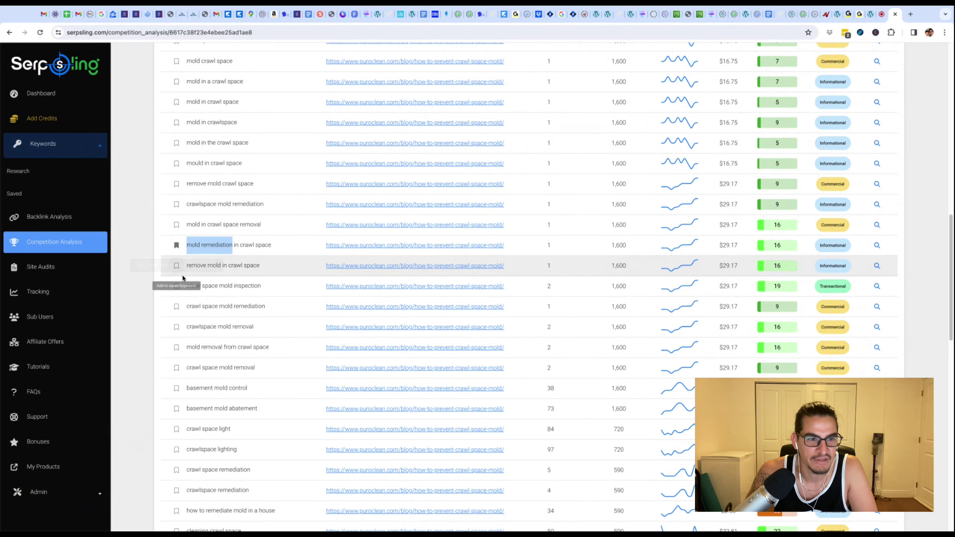
pyautogui.click(176, 286)
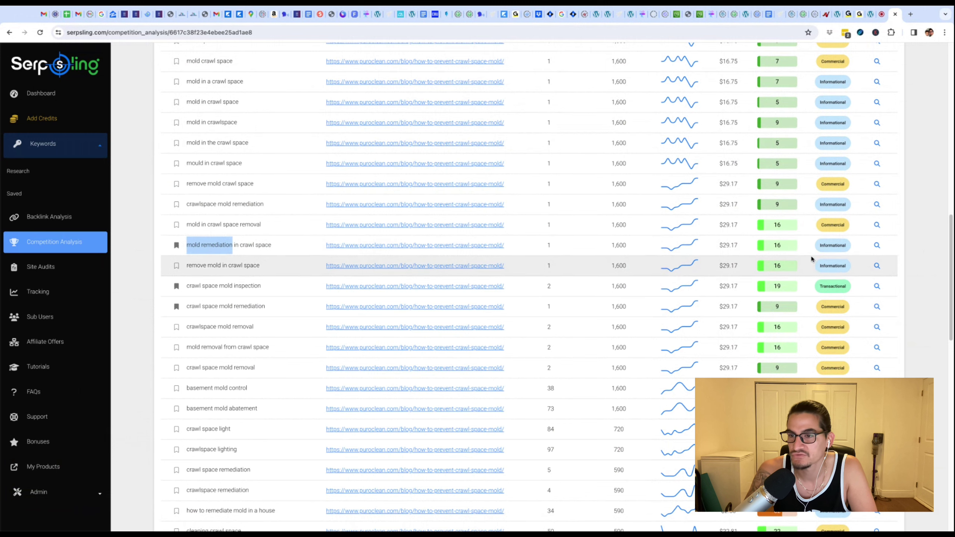
# View the keyword details for "mold remediation in crawl space" and request its SERPs.
pyautogui.click(877, 245)
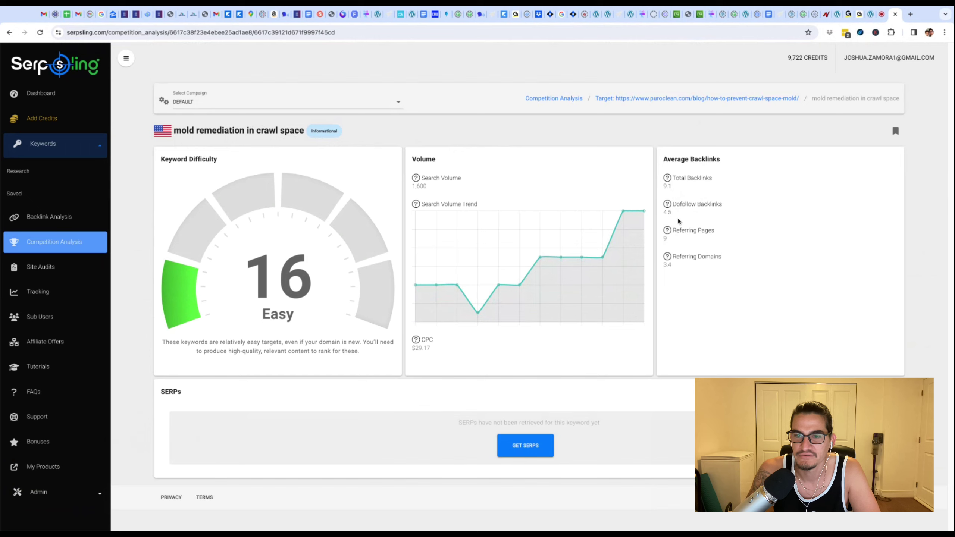
pyautogui.click(538, 447)
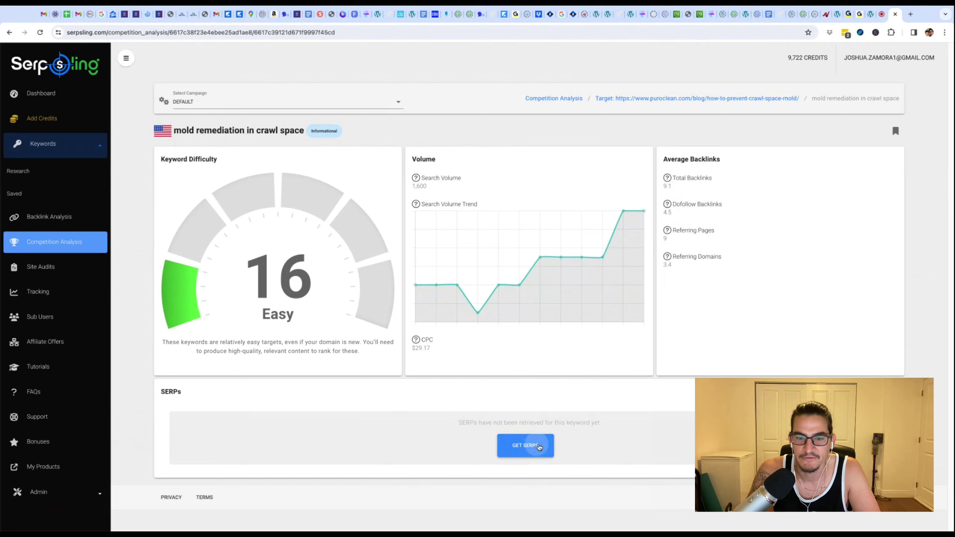